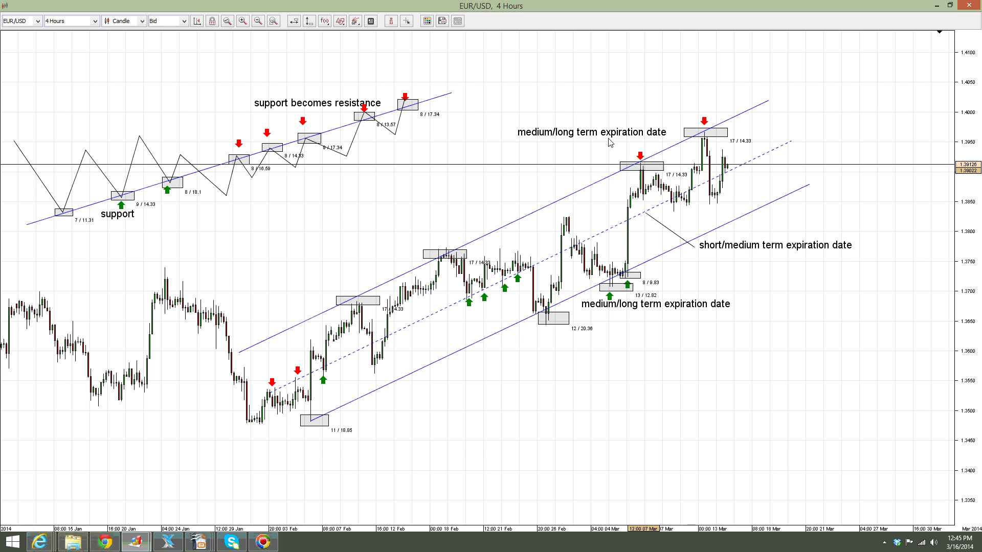
Place green Signal Up arrows at two recent lows near the channel's dashed midline
left_click(340, 21)
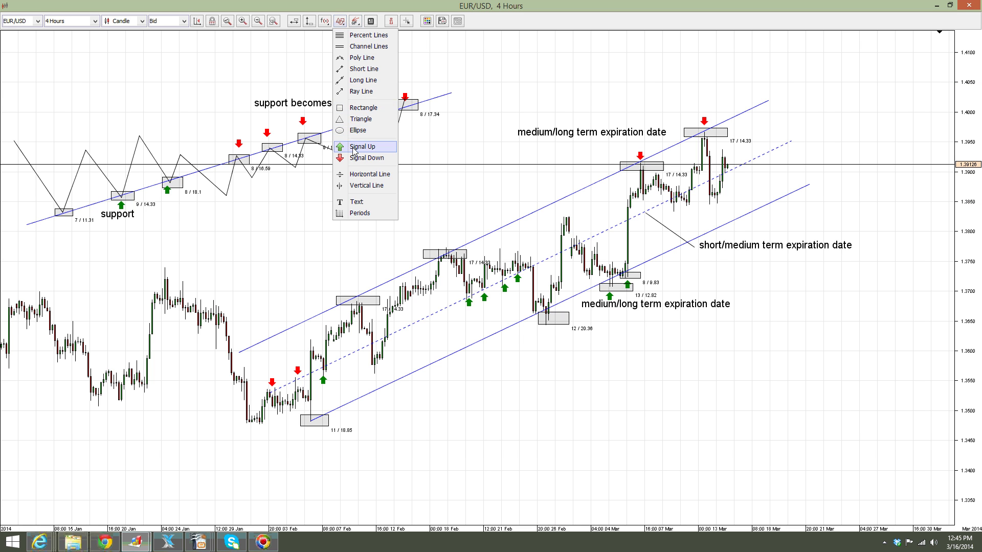
left_click(362, 146)
left_click(674, 204)
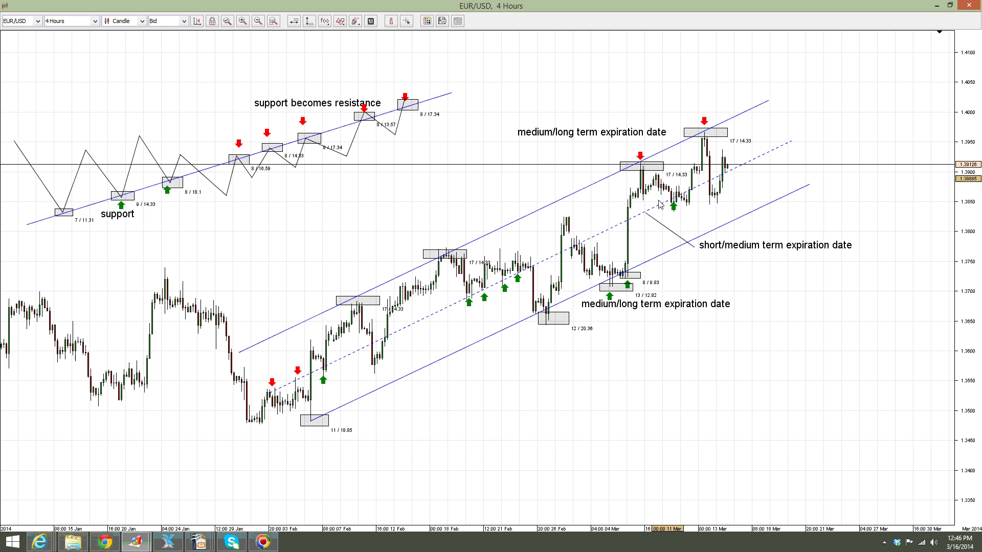
left_click(339, 22)
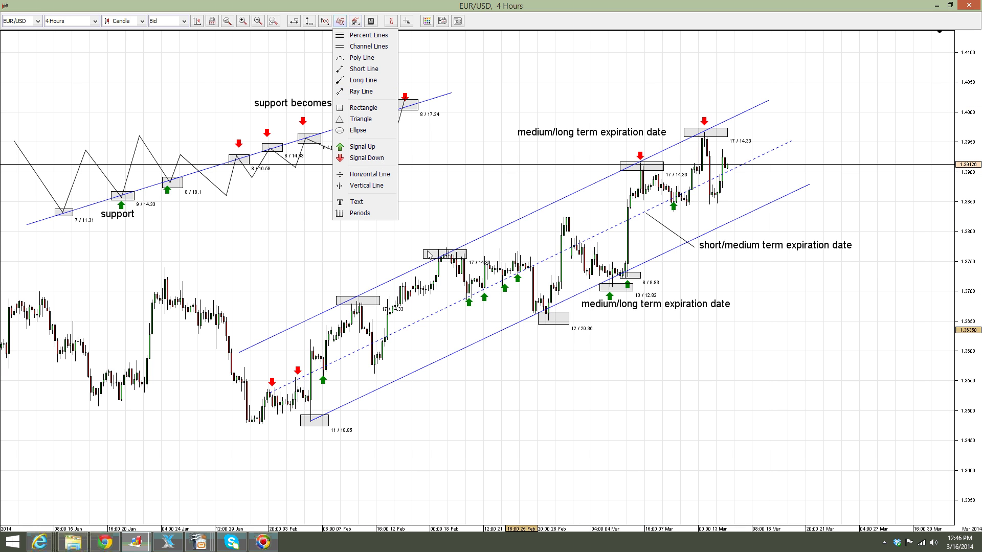
left_click(367, 147)
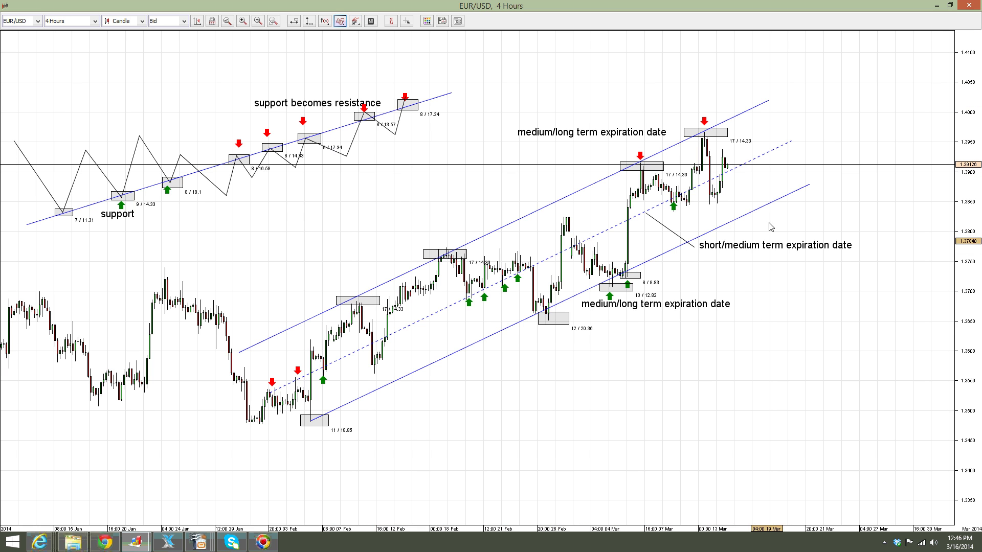
left_click(688, 197)
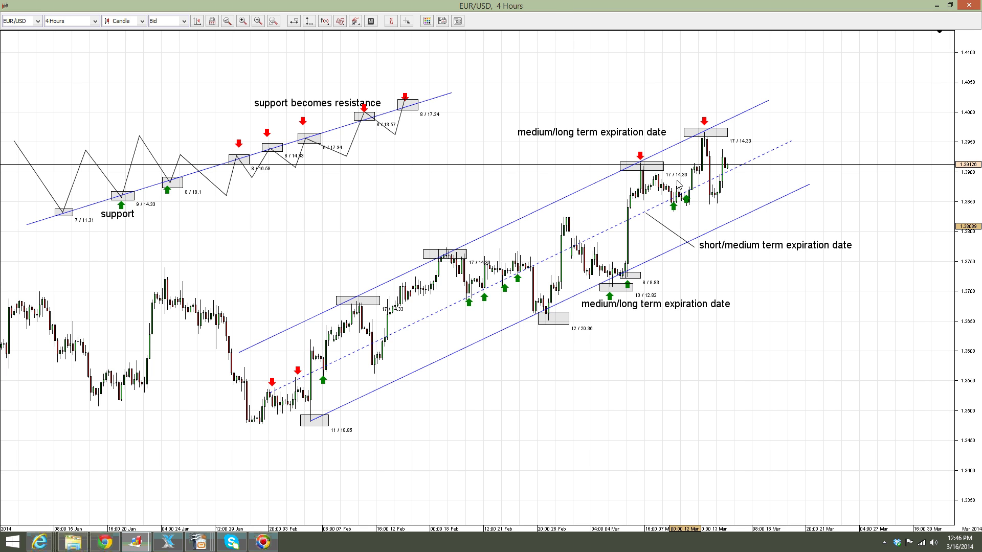
Draw a Long Line from the upper channel line's start to the lower left, adjusting its lower end
left_click(341, 23)
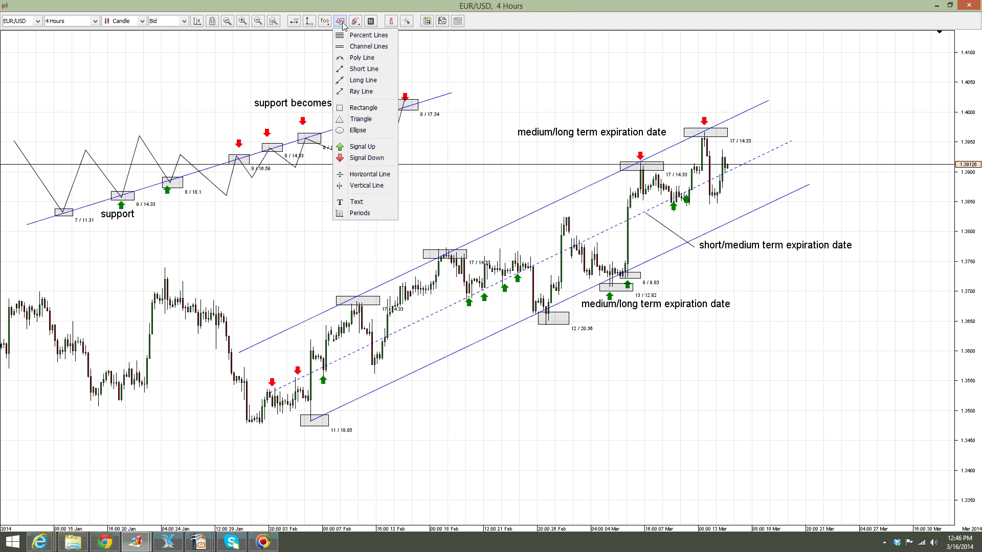
left_click(357, 80)
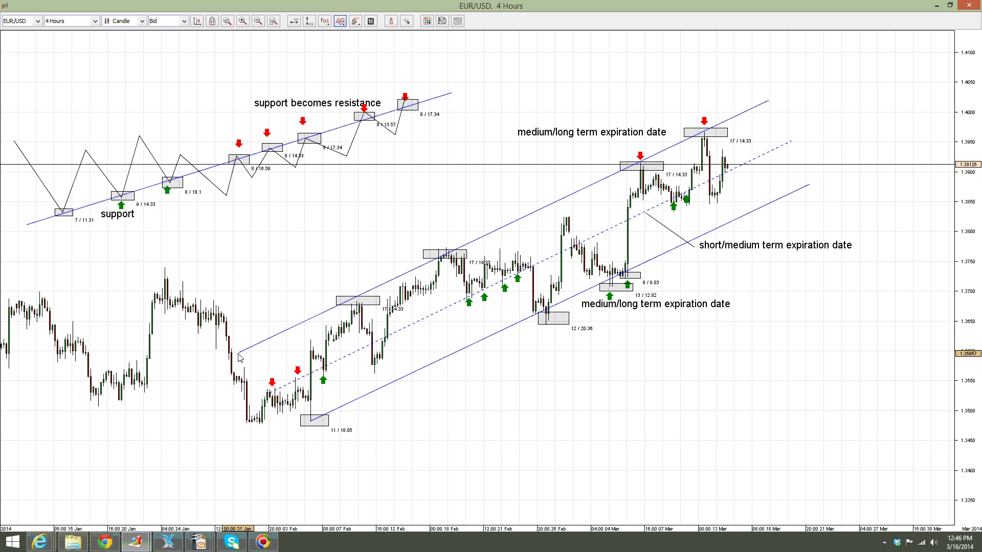
mouse_move(237, 353)
left_mouse_down()
mouse_move(146, 407)
mouse_move(19, 451)
left_mouse_up()
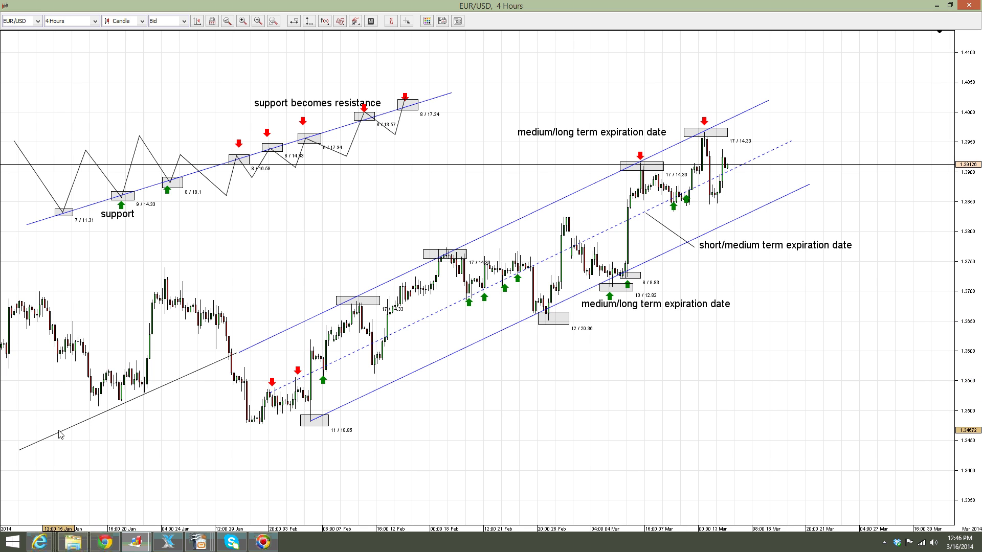
left_click_drag(19, 451, 19, 452)
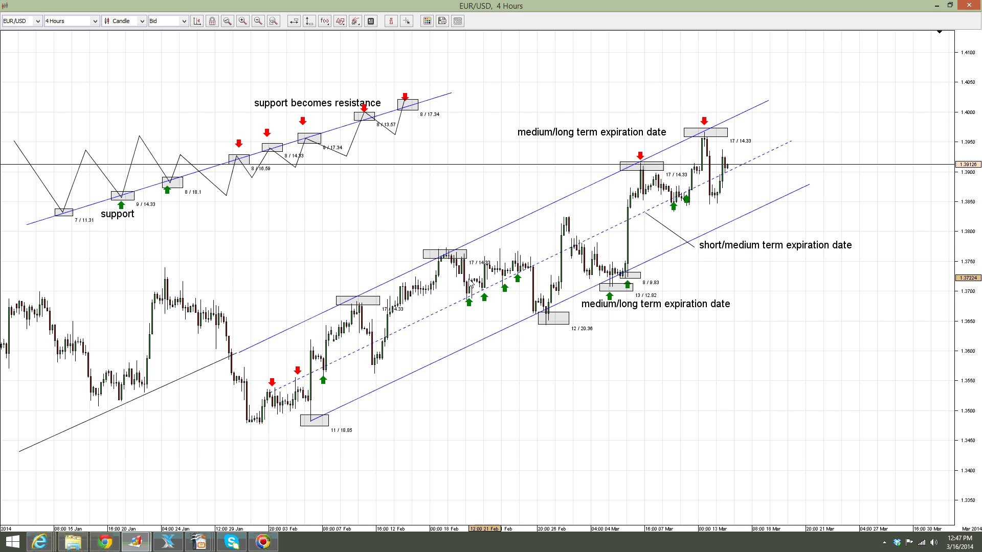
Clone the mid-February high box onto the late-January low
right_click(452, 261)
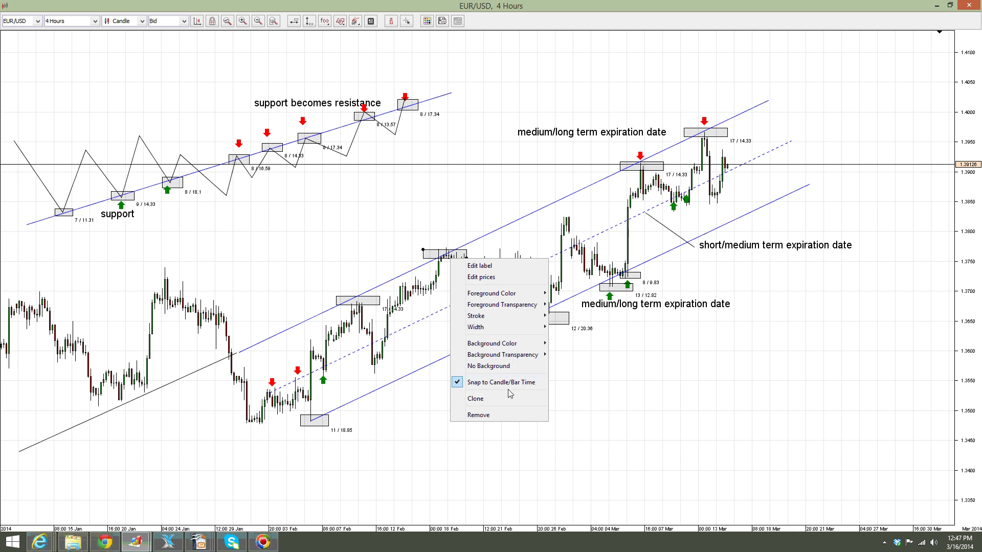
left_click(476, 399)
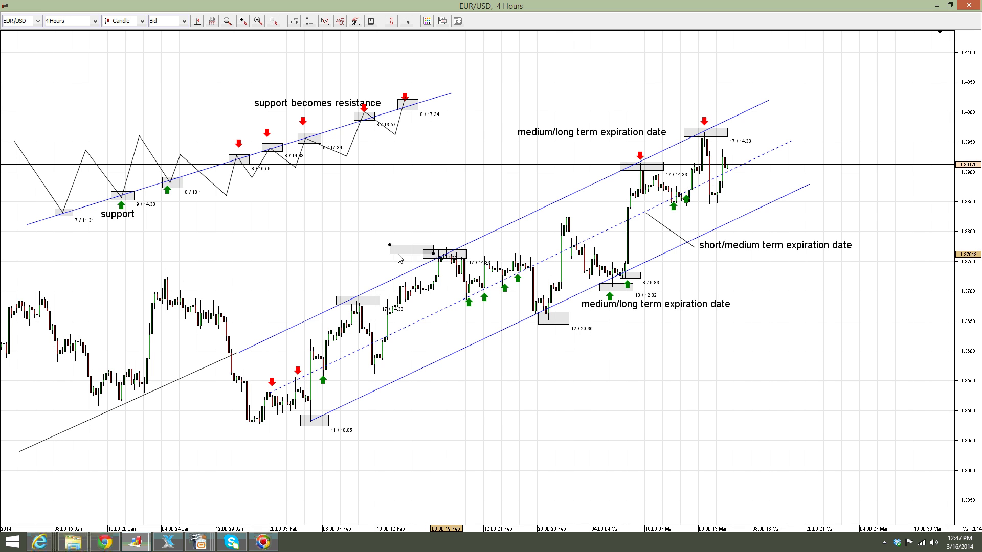
left_click(153, 406)
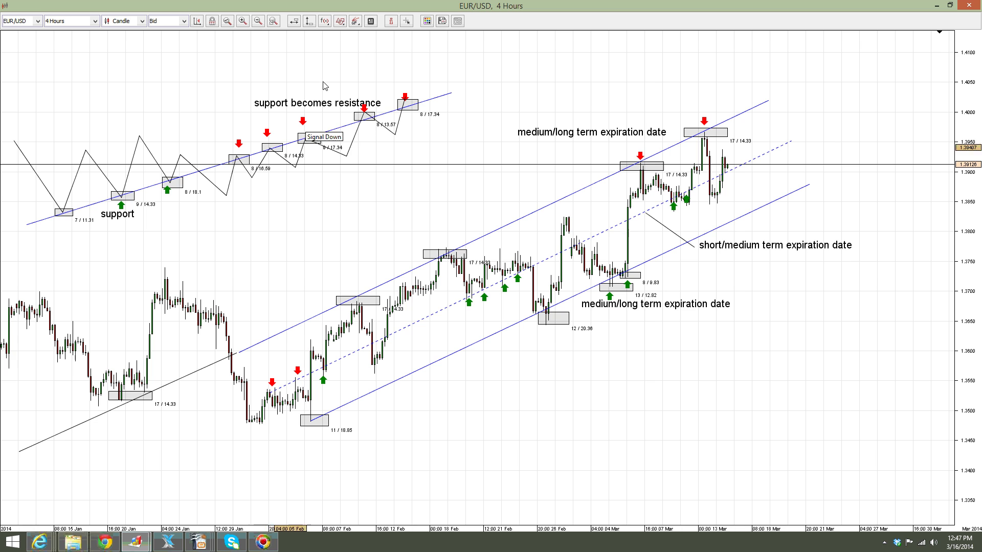
Place a green Signal Up arrow under the late-January low
left_click(340, 21)
left_click(361, 147)
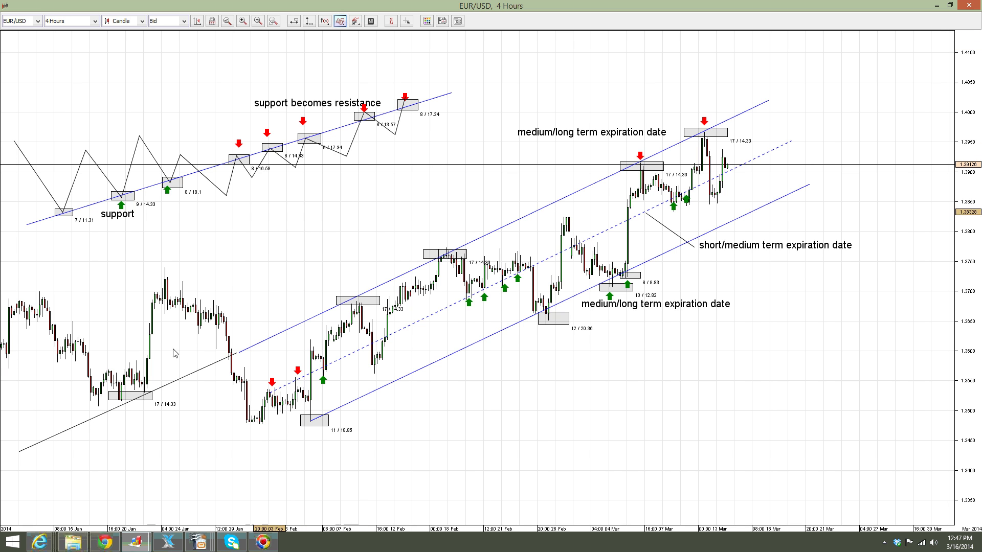
left_click(142, 407)
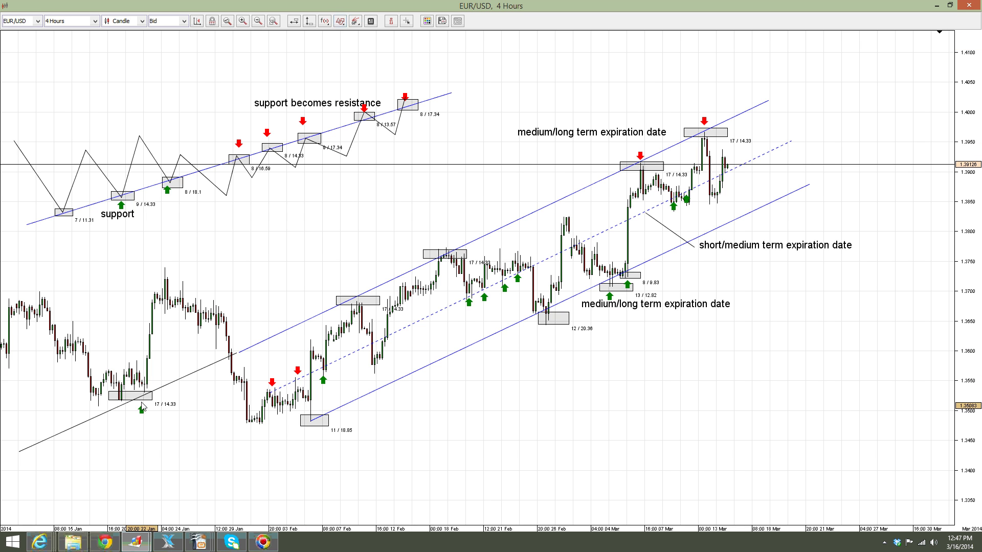
Clone the 'support' label and move the copy below the new arrow
right_click(113, 219)
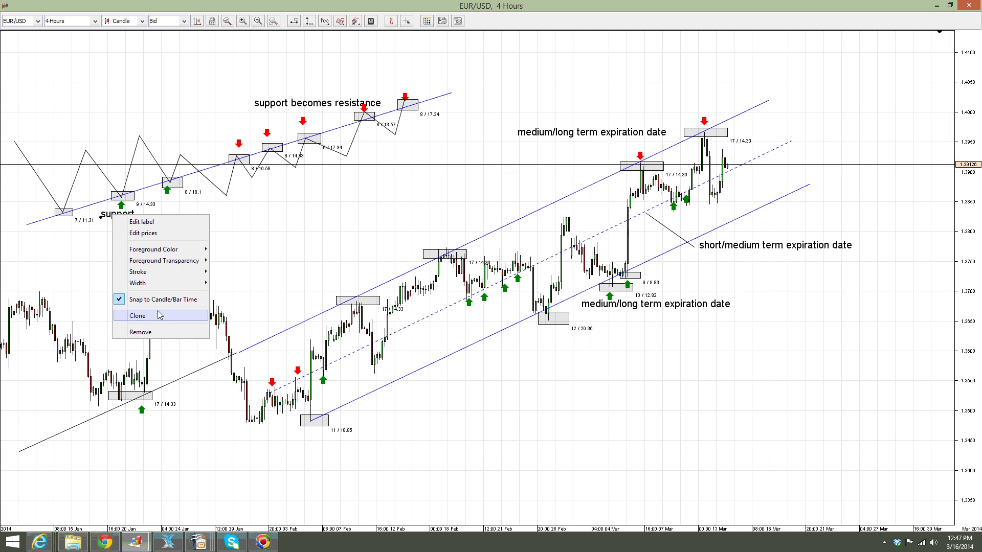
left_click(158, 320)
left_click_drag(119, 217, 144, 428)
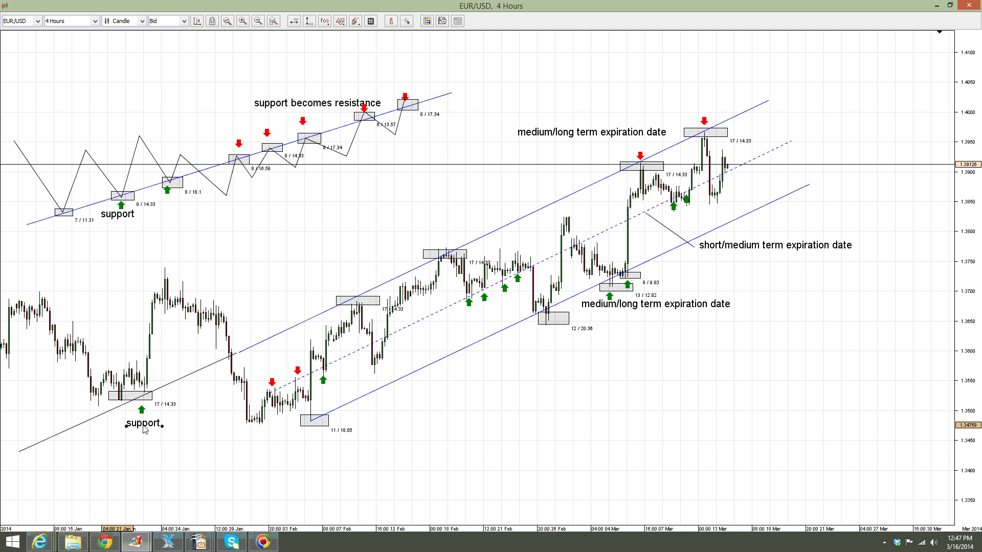
Clone the 'support becomes resistance' label and move the copy to mid-chart
right_click(313, 101)
left_click(364, 200)
mouse_move(332, 175)
left_mouse_down()
mouse_move(351, 190)
mouse_move(437, 210)
mouse_move(434, 185)
left_mouse_up()
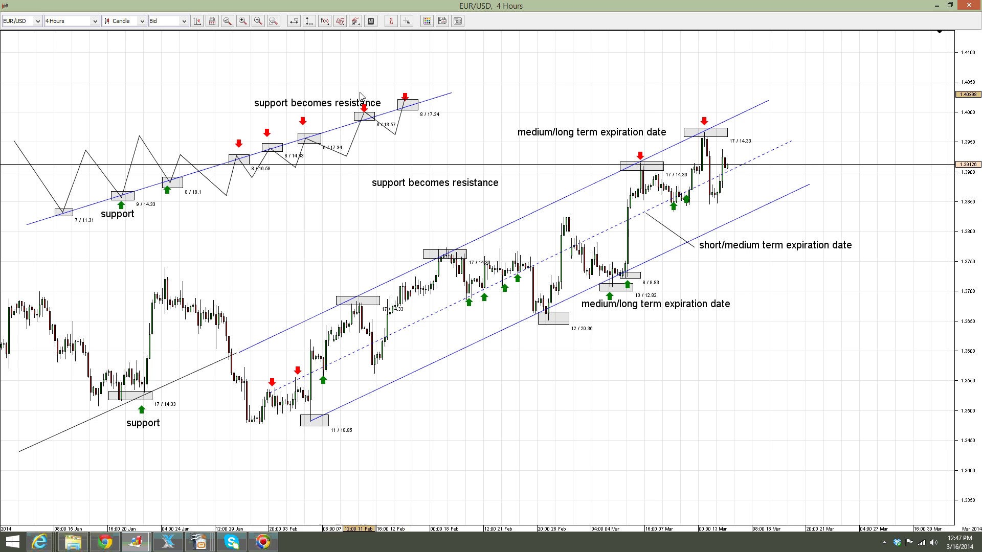
Draw a red line from the label down to the February high boxes
left_click(340, 21)
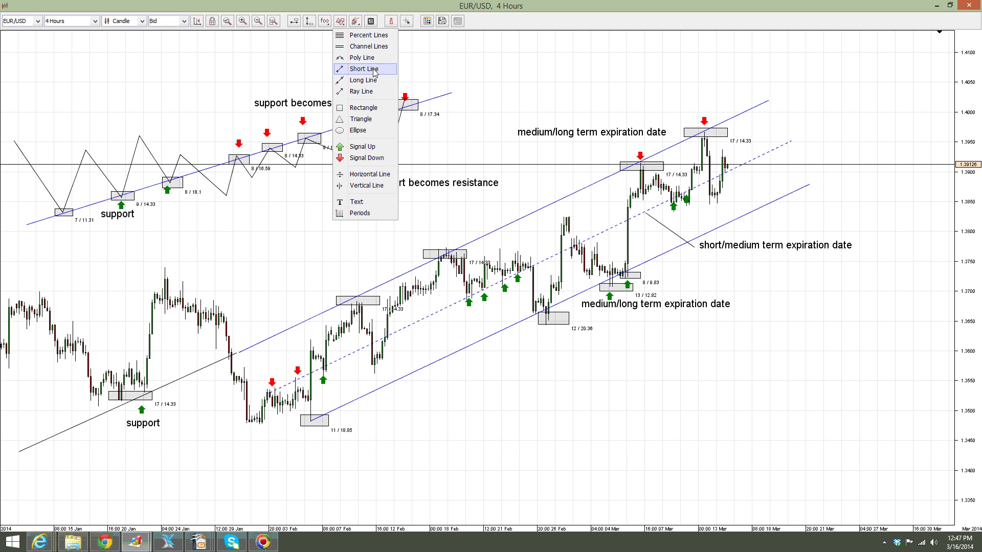
left_click(372, 92)
left_click_drag(356, 297, 418, 189)
right_click(412, 200)
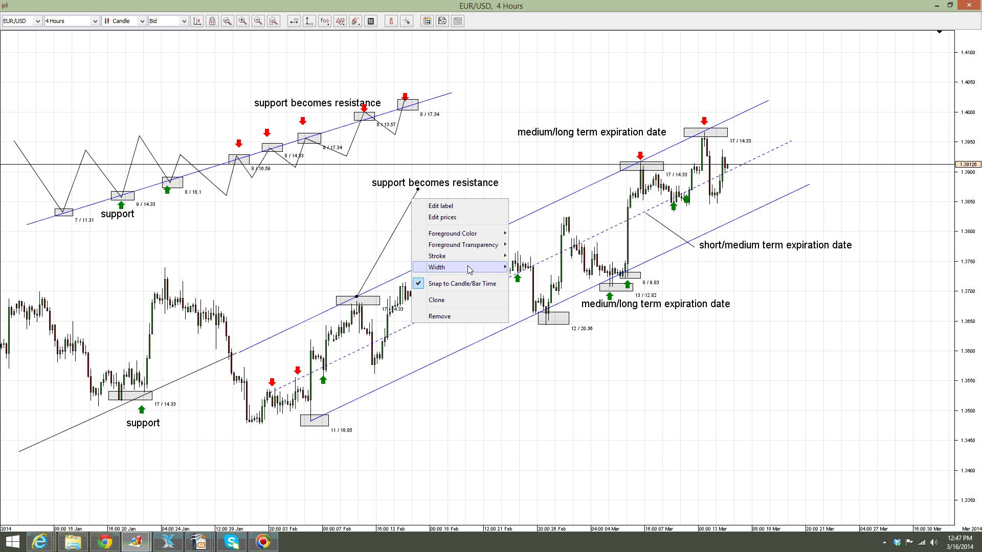
mouse_move(472, 233)
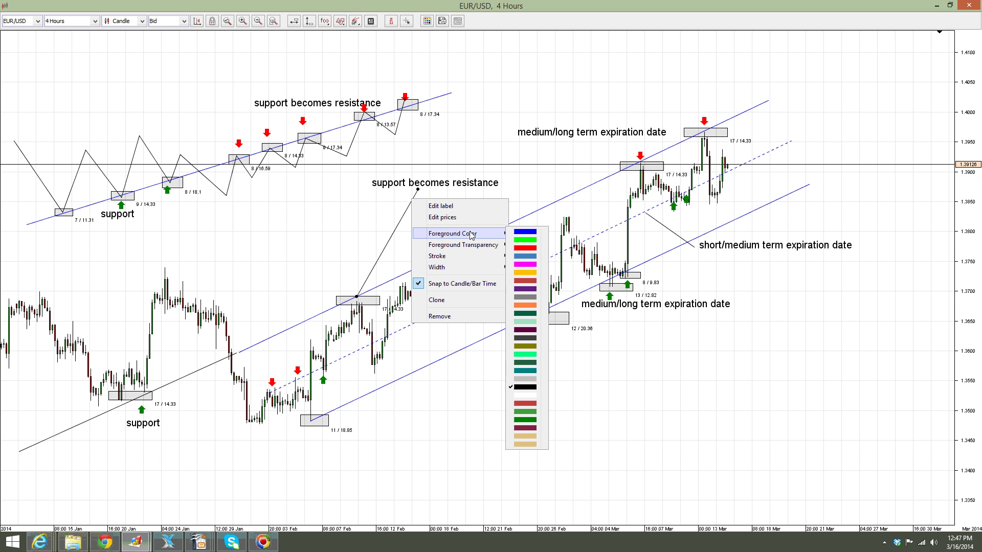
right_click(392, 222)
left_click(445, 327)
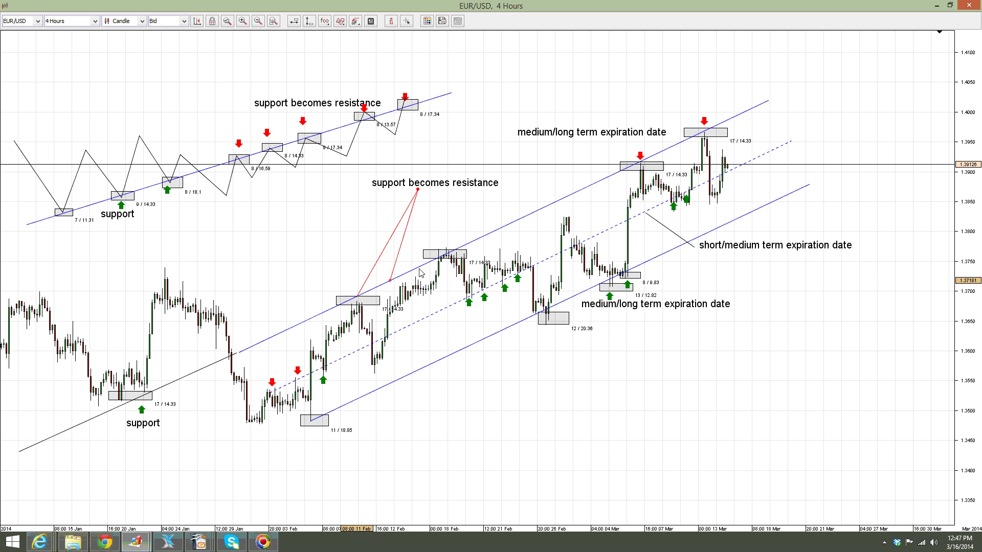
left_click(447, 254)
Clone the red line twice, linking the label to the early-March and topmost highs
right_click(434, 221)
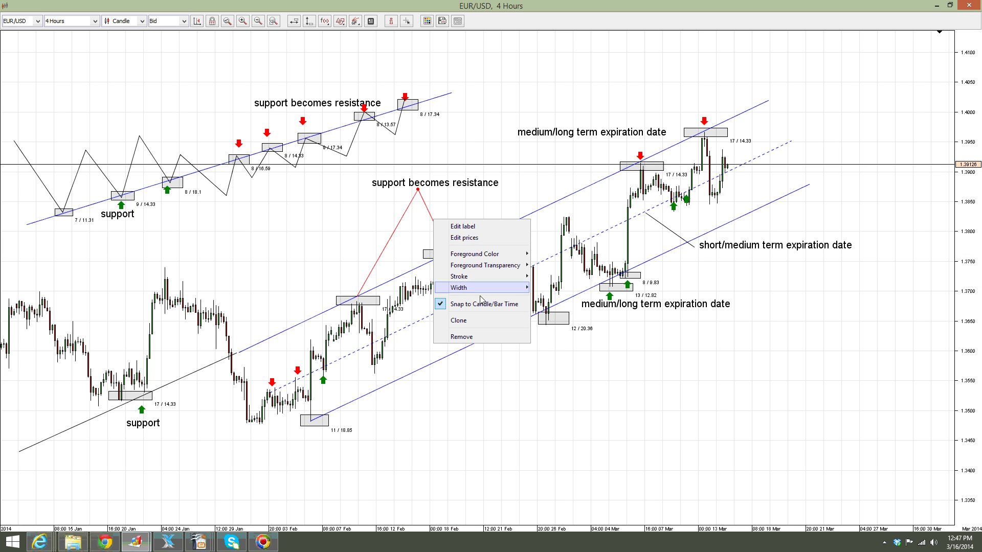
left_click(470, 321)
left_click_drag(418, 189, 622, 167)
right_click(537, 182)
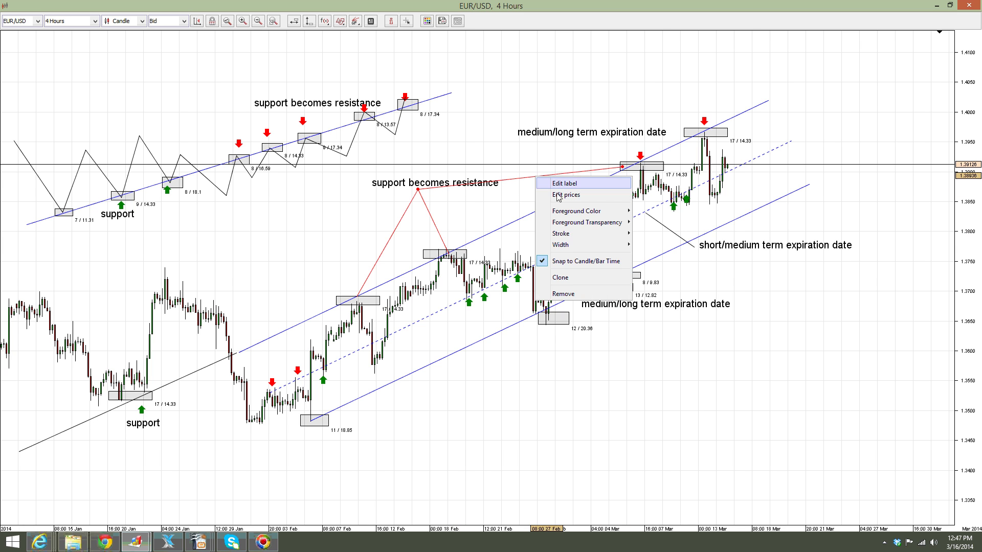
left_click(572, 281)
left_click_drag(623, 169, 687, 132)
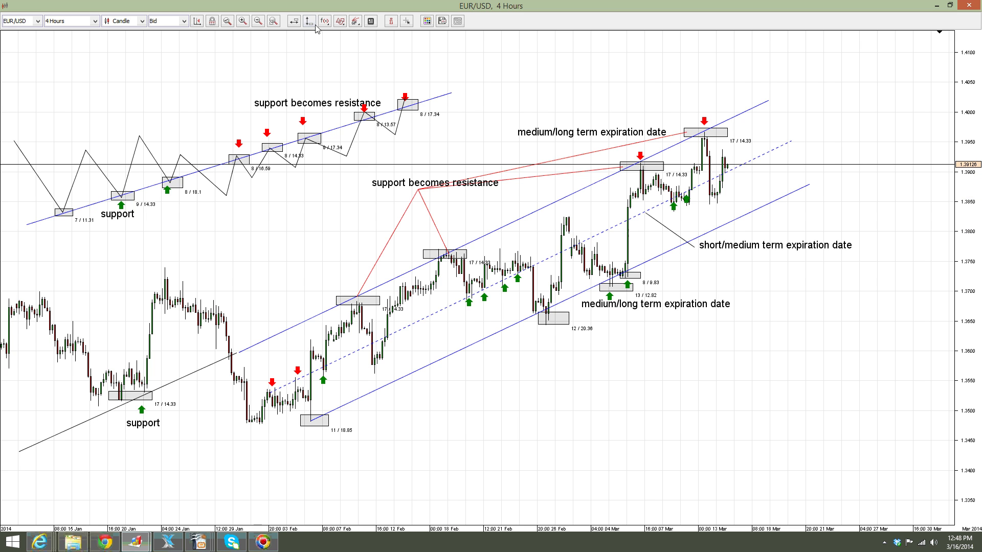
Place red Signal Down arrows above the early-February and mid-February high boxes
left_click(340, 21)
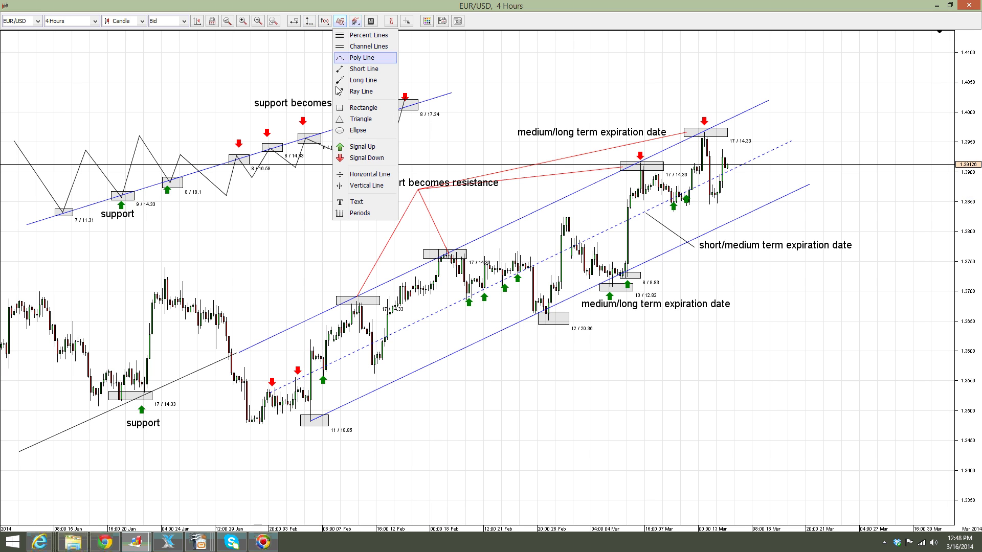
left_click(352, 164)
left_click(358, 294)
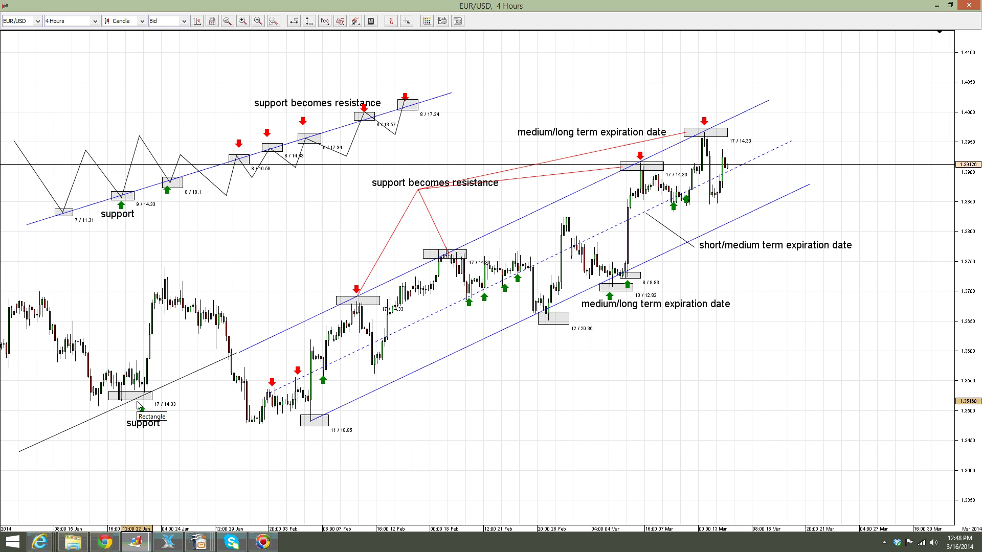
left_click(340, 21)
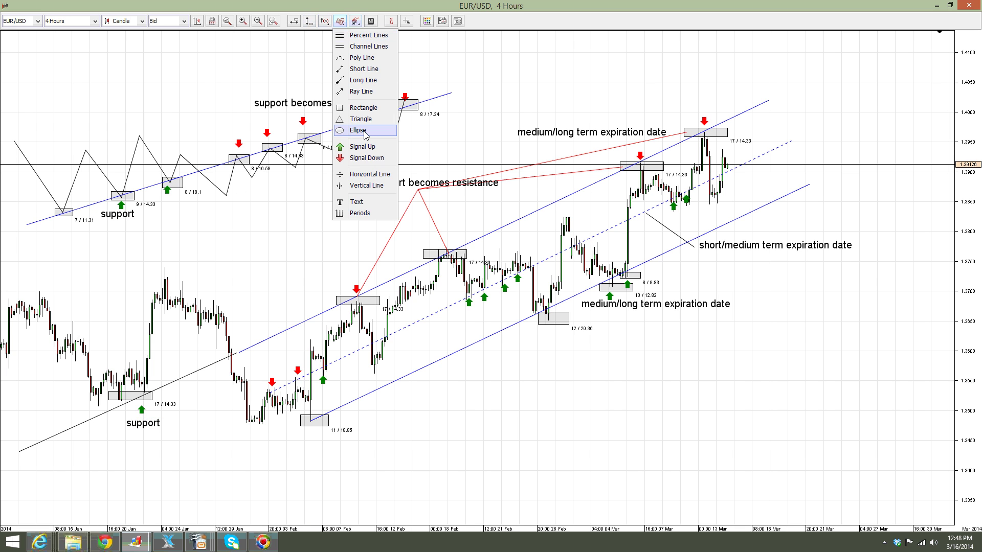
left_click(362, 158)
left_click(445, 245)
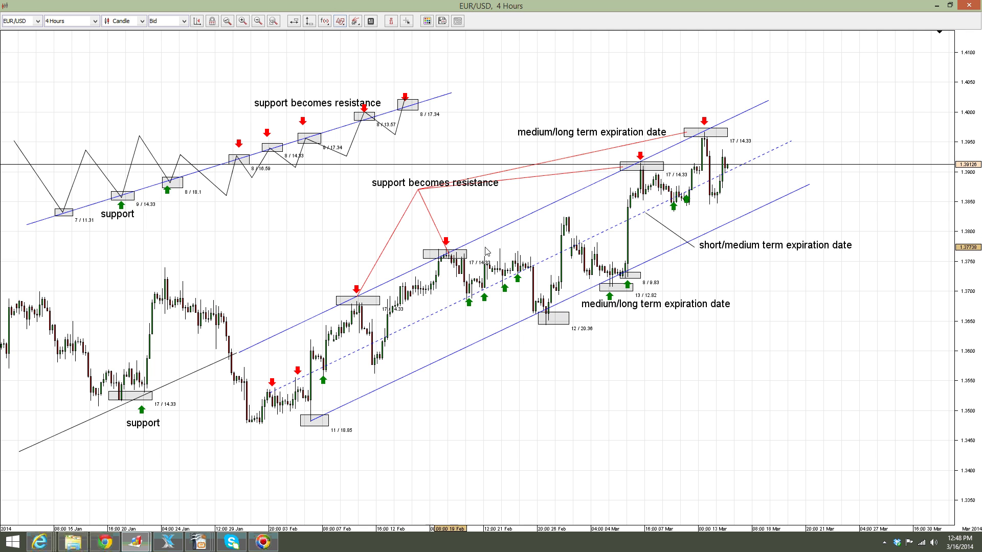